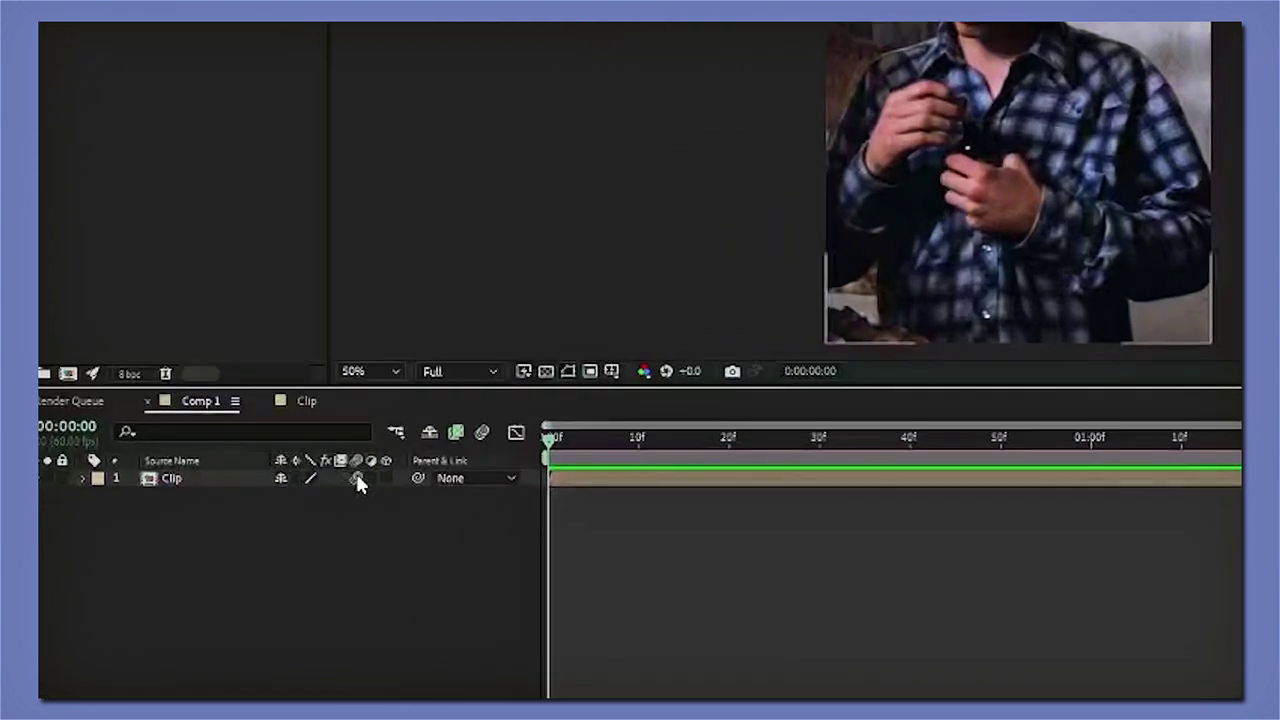
Step: Duplicate the Clip layer and add Scale and Opacity keyframes at frame 0 on the copy
left_click(577, 482)
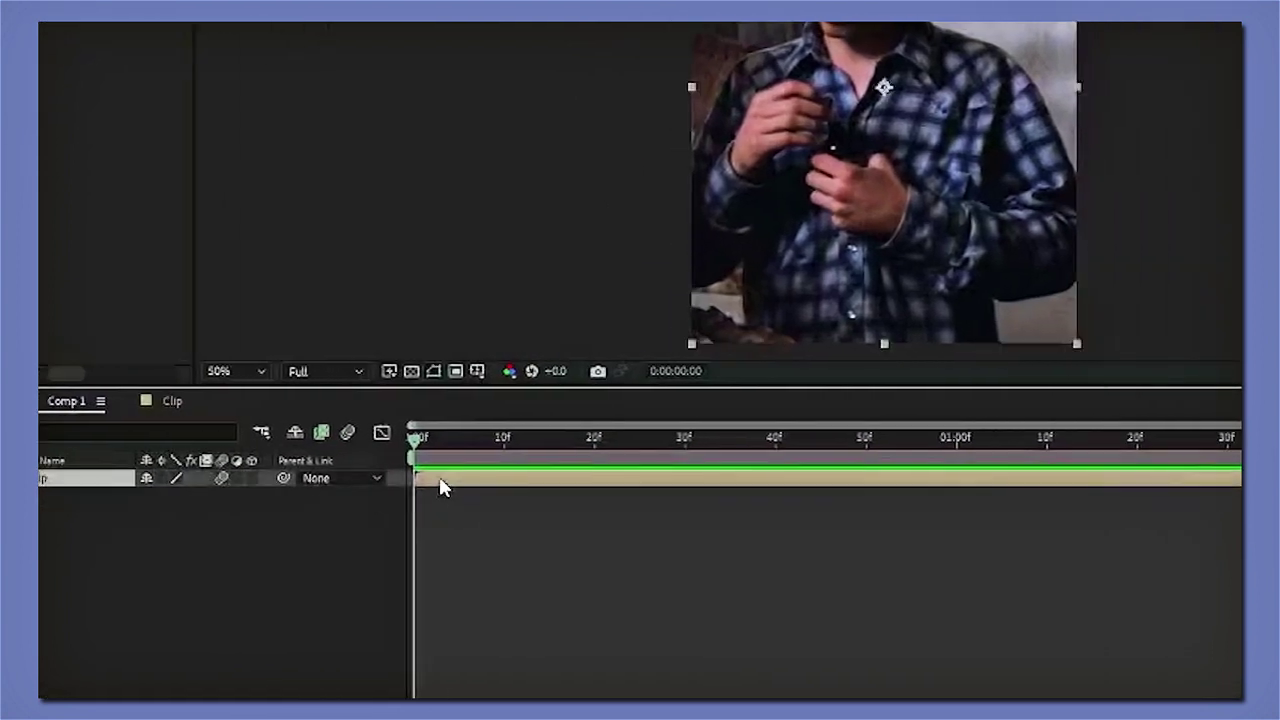
key("ctrl+d")
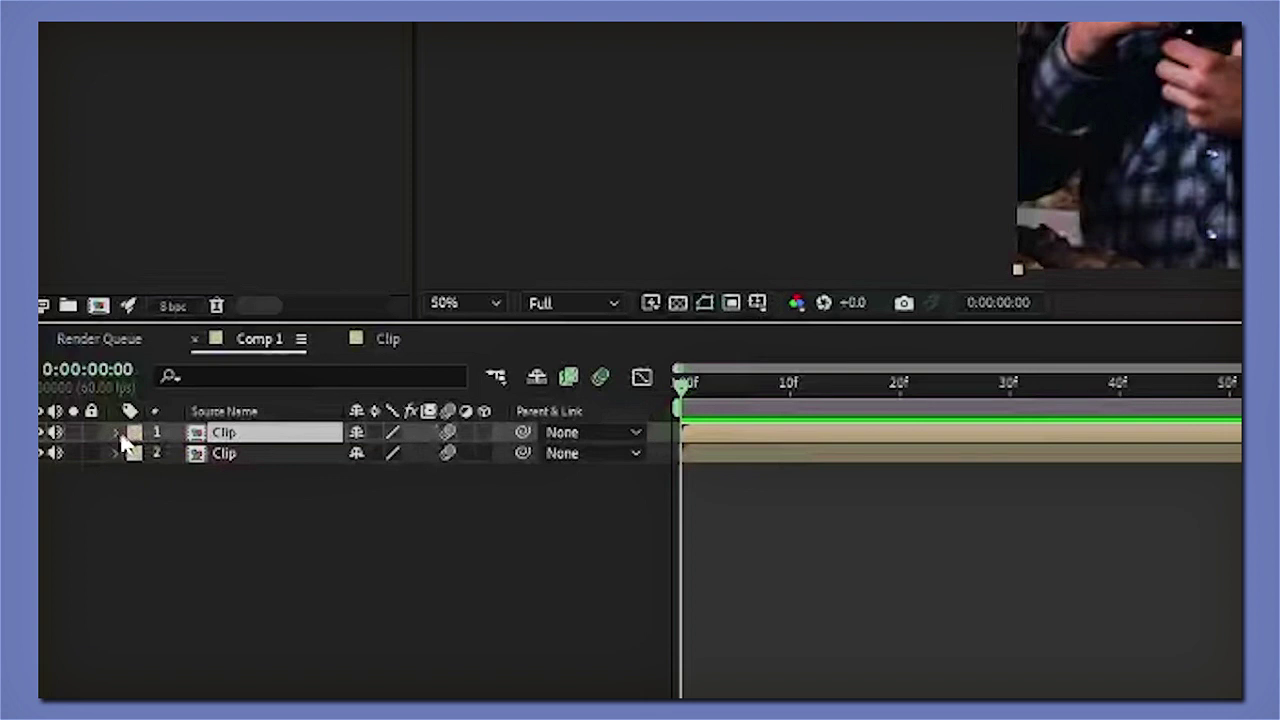
left_click(116, 434)
left_click(138, 453)
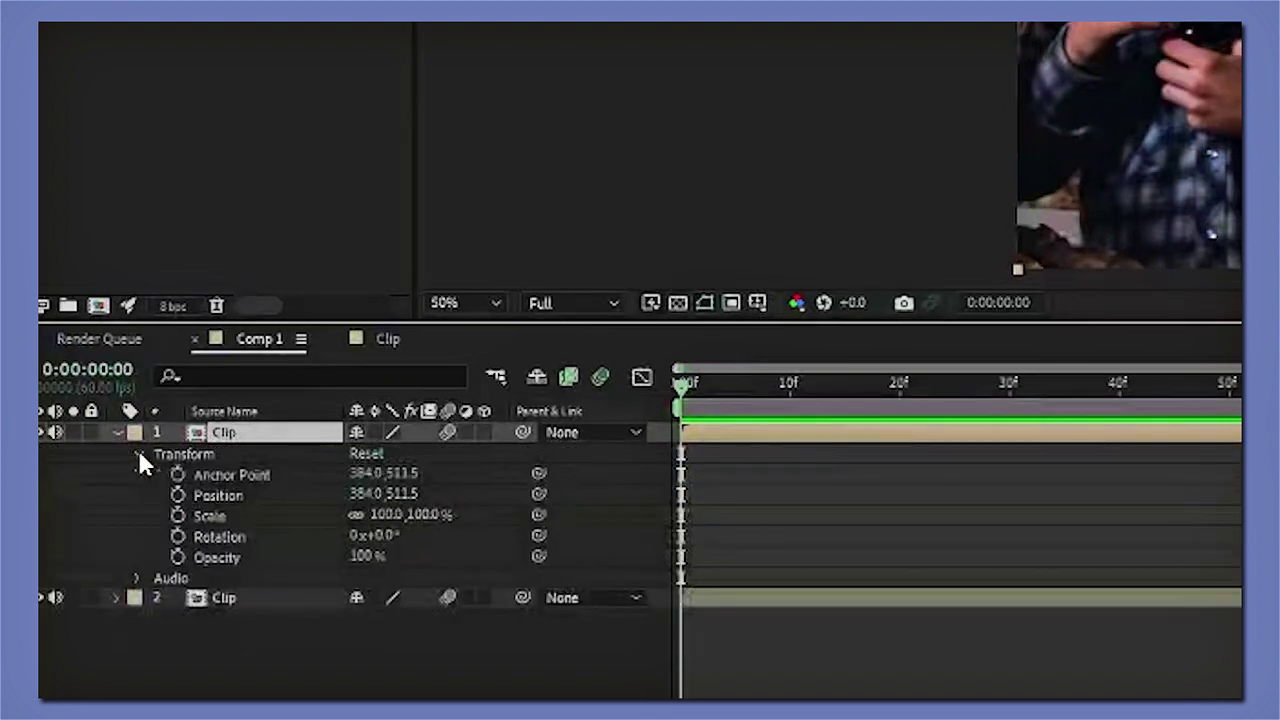
left_click(178, 514)
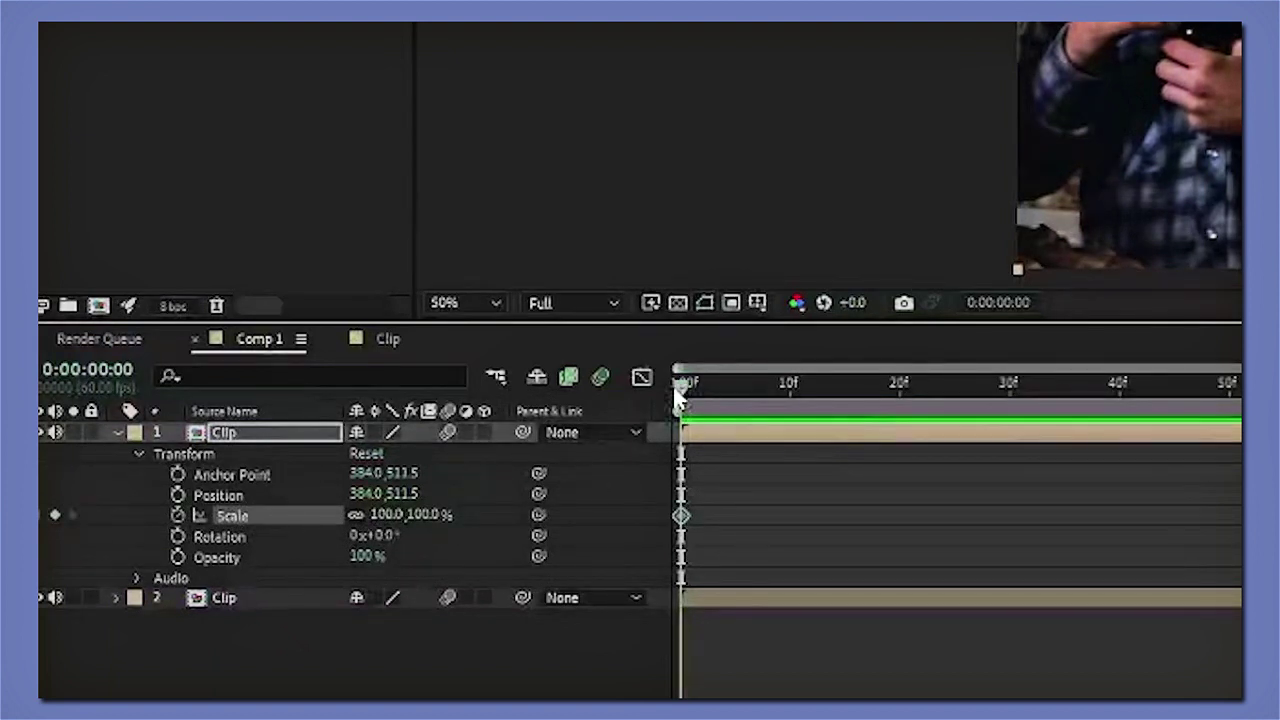
left_click(177, 556)
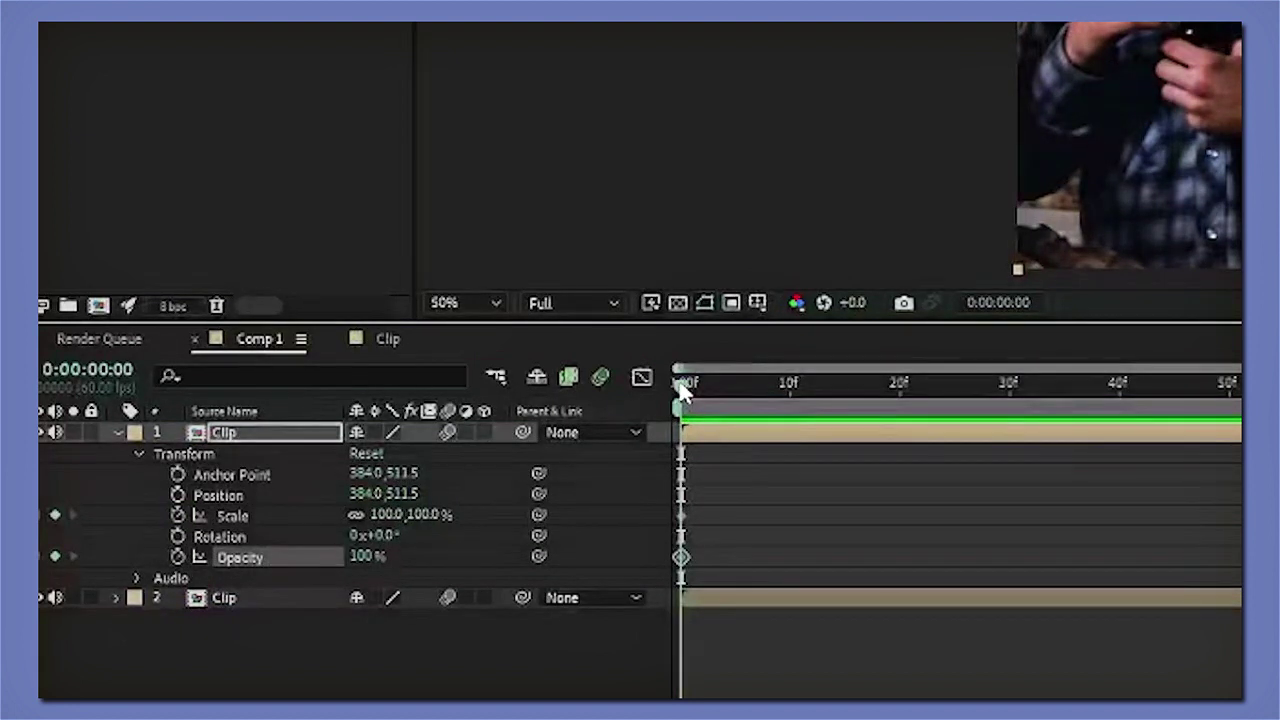
Step: Move the current time to about one second (1:03)
left_click_drag(680, 390, 440, 392)
left_click_drag(578, 410, 416, 404)
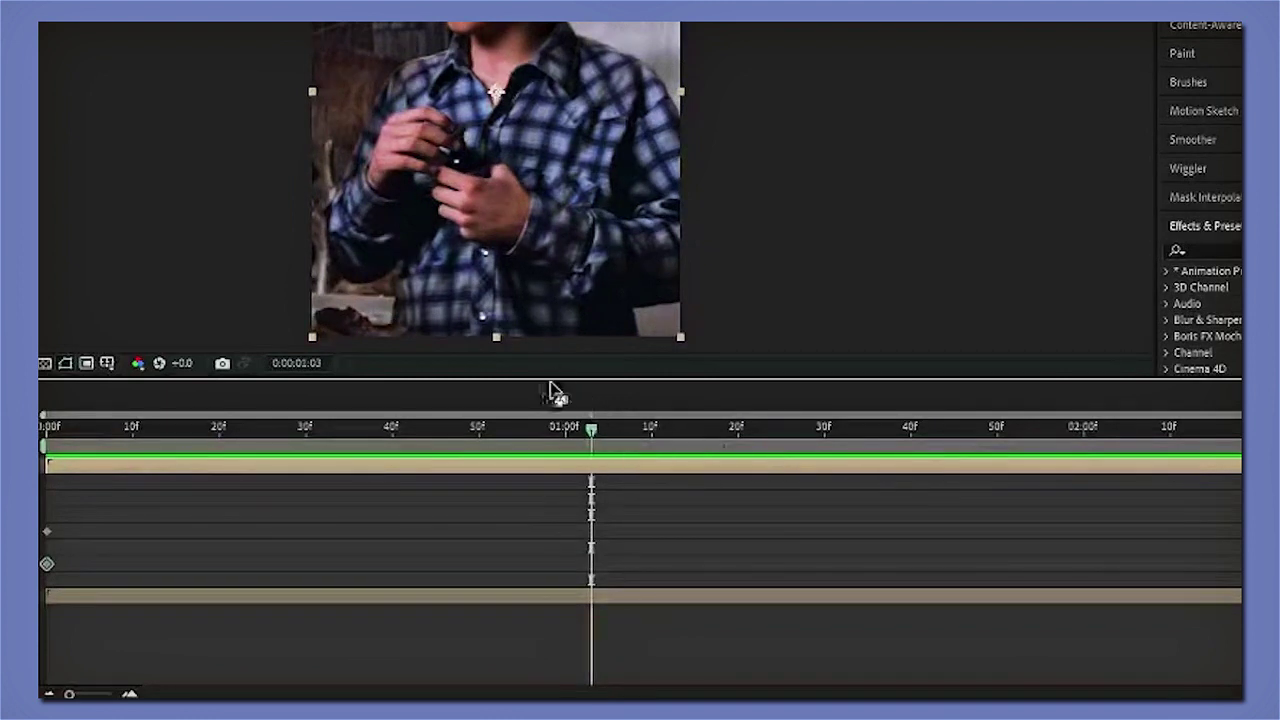
mouse_move(591, 429)
left_mouse_down()
mouse_move(571, 429)
mouse_move(583, 430)
left_mouse_up()
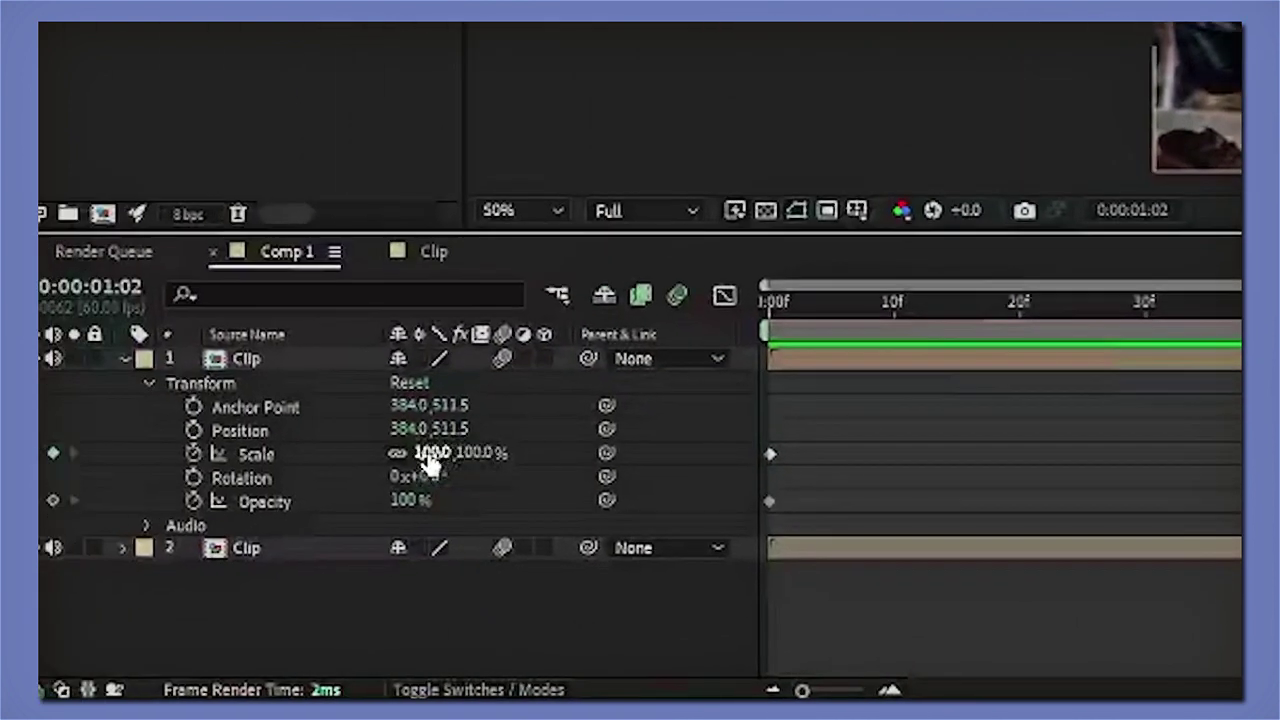
Step: Set the top Clip layer's Scale to 237%, adding a Scale keyframe near 0:00:01:02
left_click(430, 453)
key("BackSpace")
type("2")
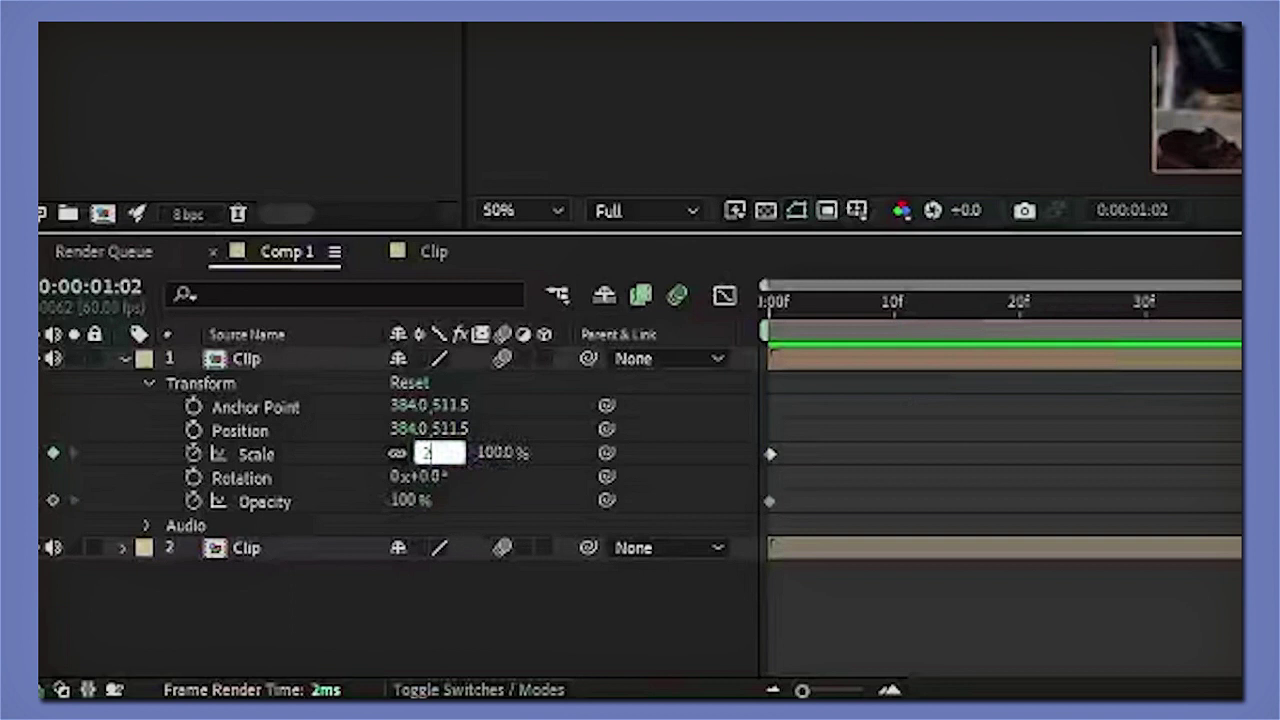
type("50")
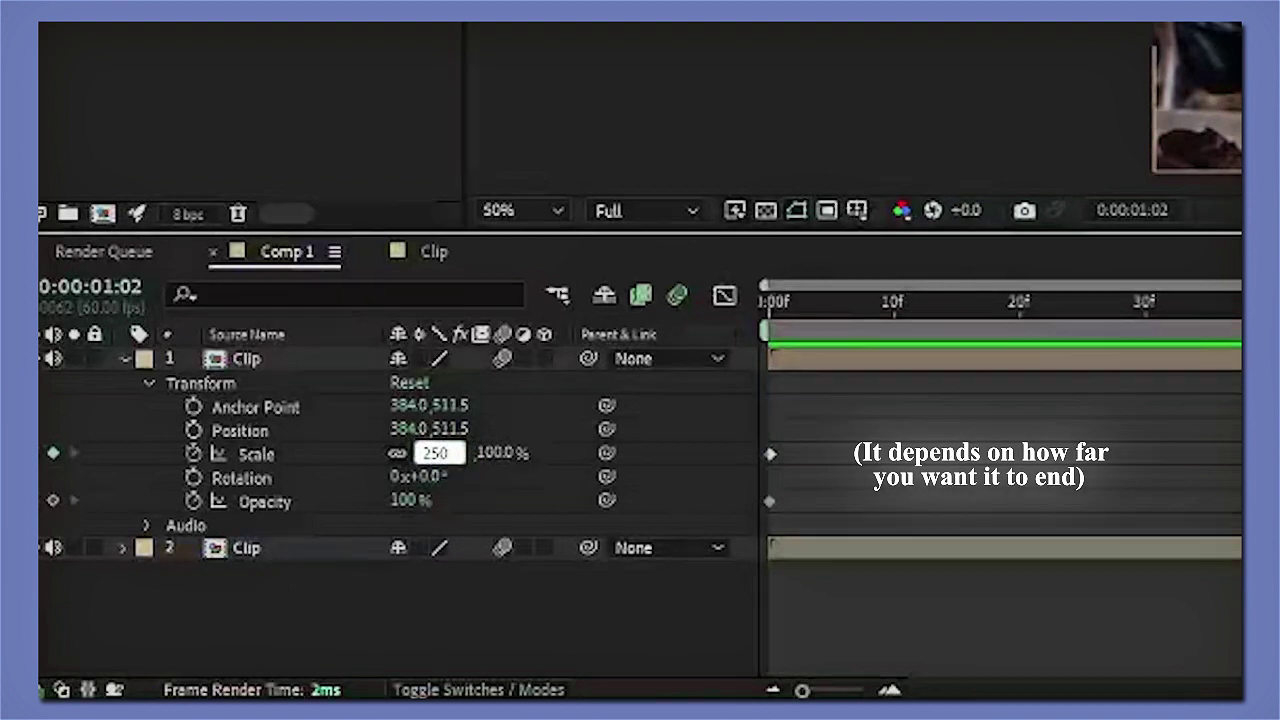
key("BackSpace")
key("BackSpace")
type("37")
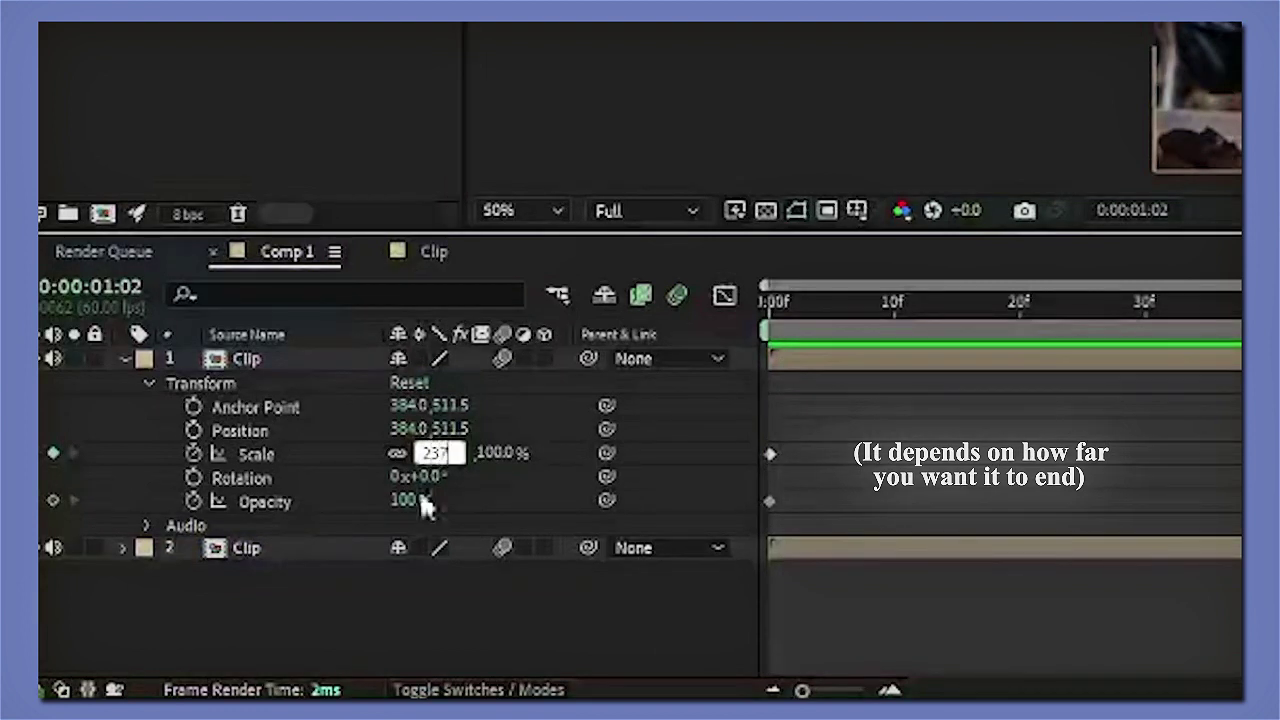
key("Return")
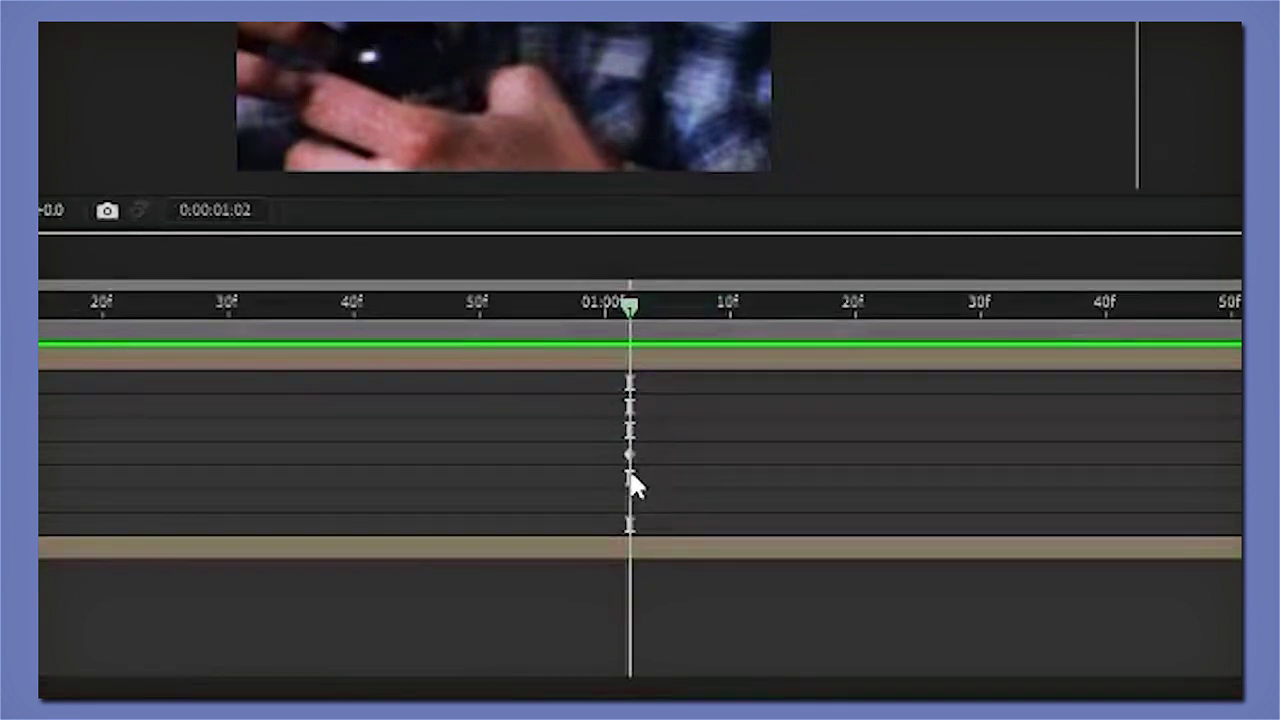
Step: Add a 0% Opacity keyframe at 0:00:01:21, then apply Easy Ease (F9) to all Scale and Opacity keyframes
left_click_drag(620, 318, 777, 298)
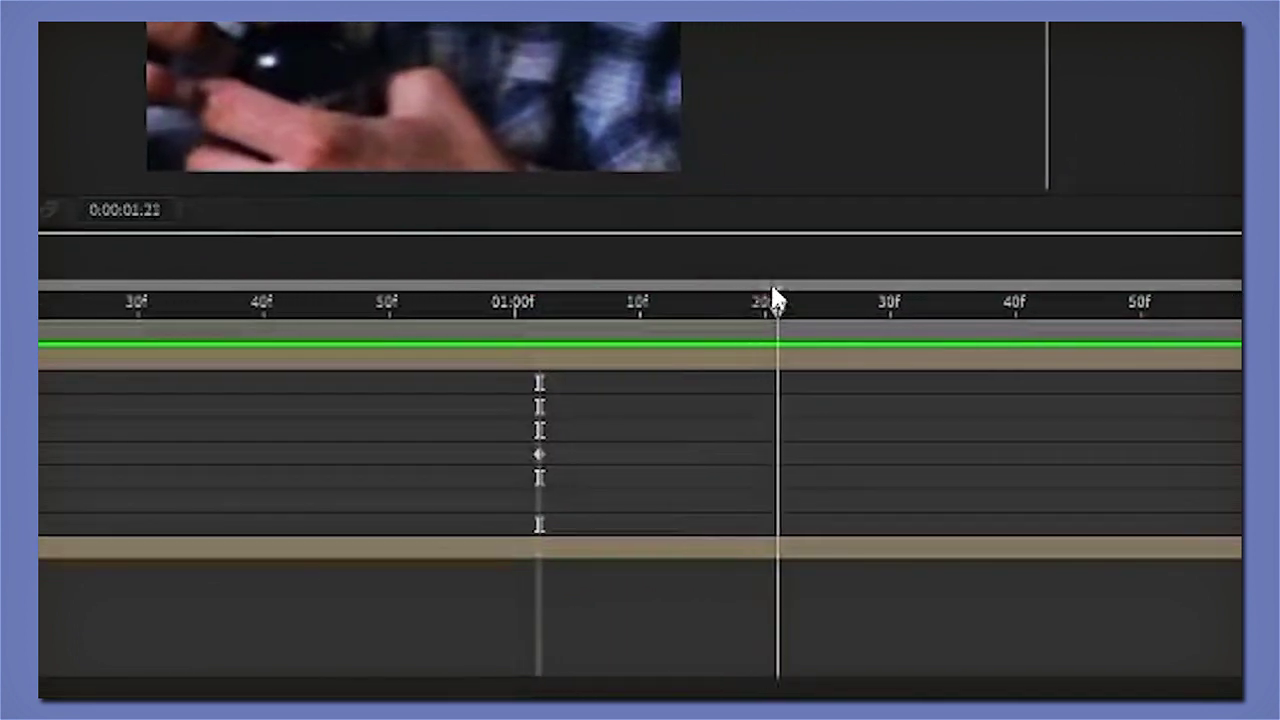
key("ctrl+x")
key("ctrl+v")
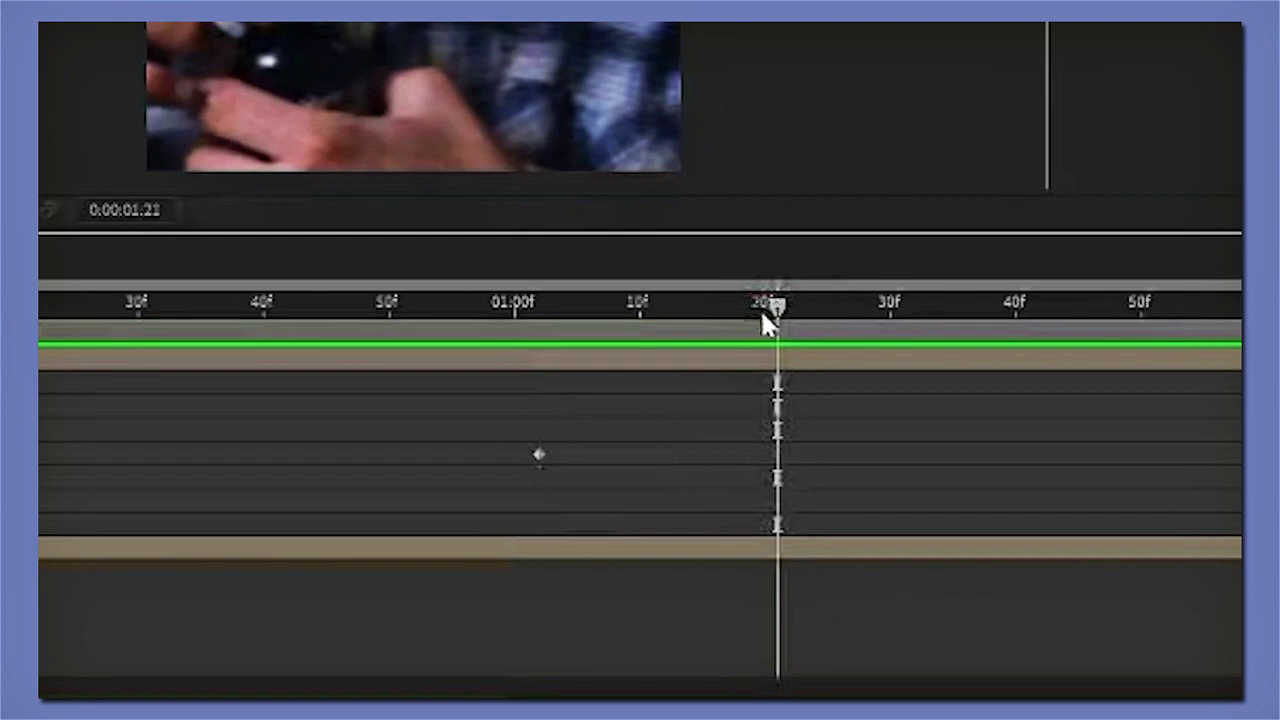
left_click(412, 500)
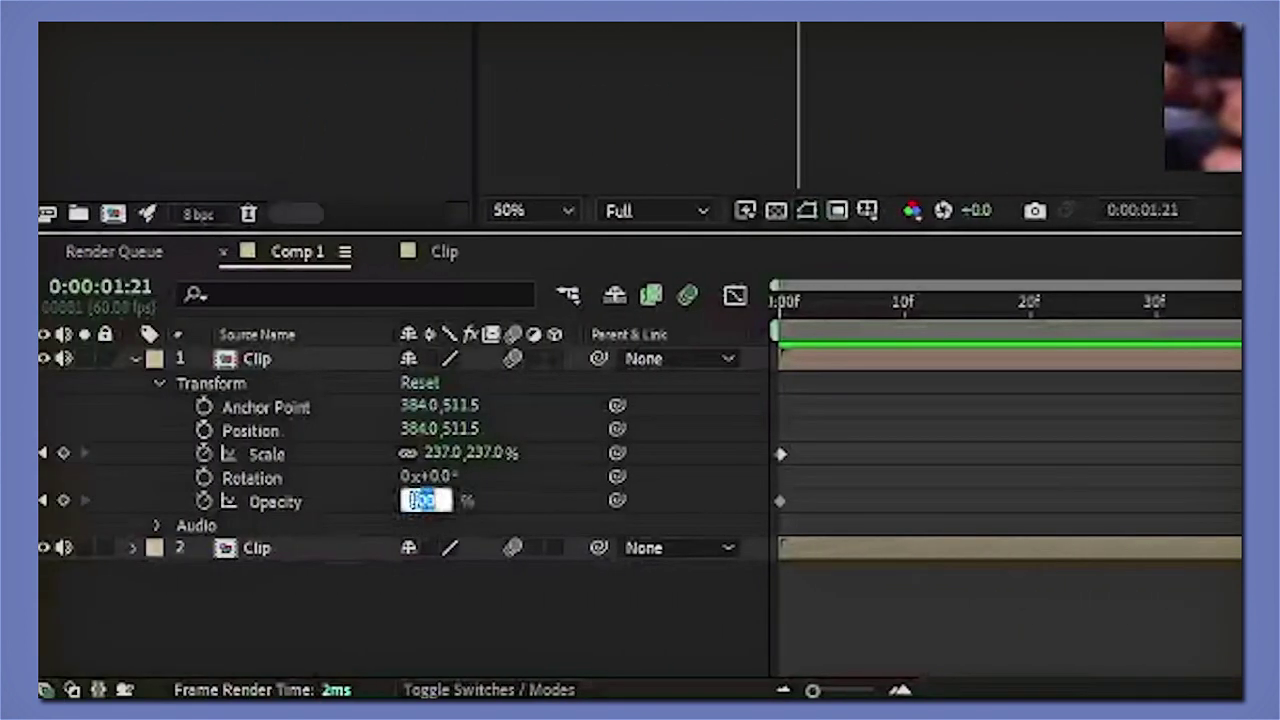
key("BackSpace")
type("0")
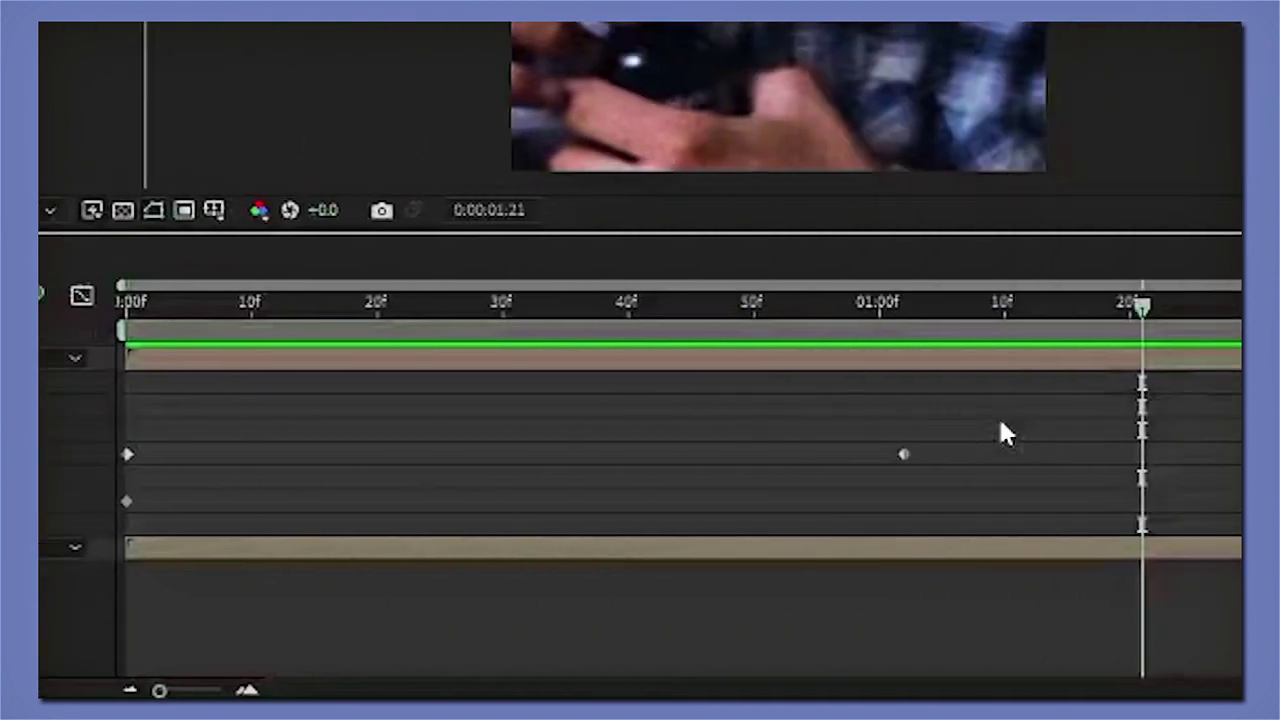
key("Return")
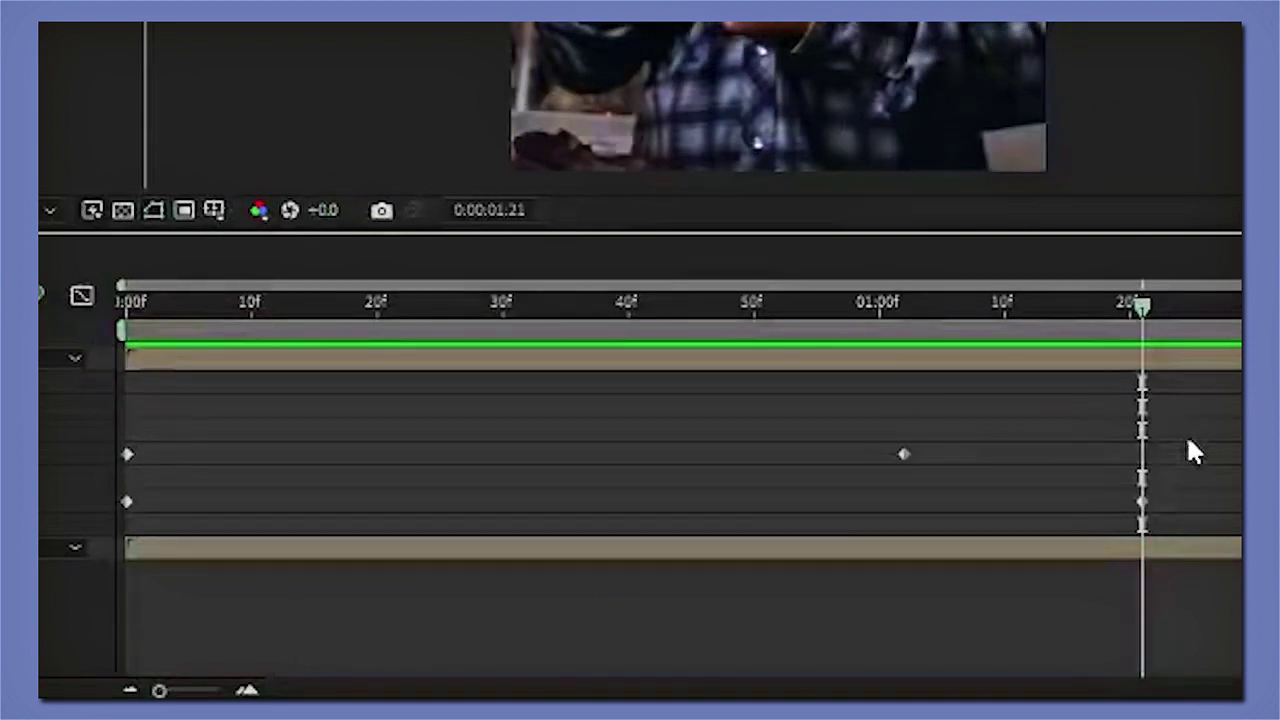
left_click_drag(1212, 502, 89, 460)
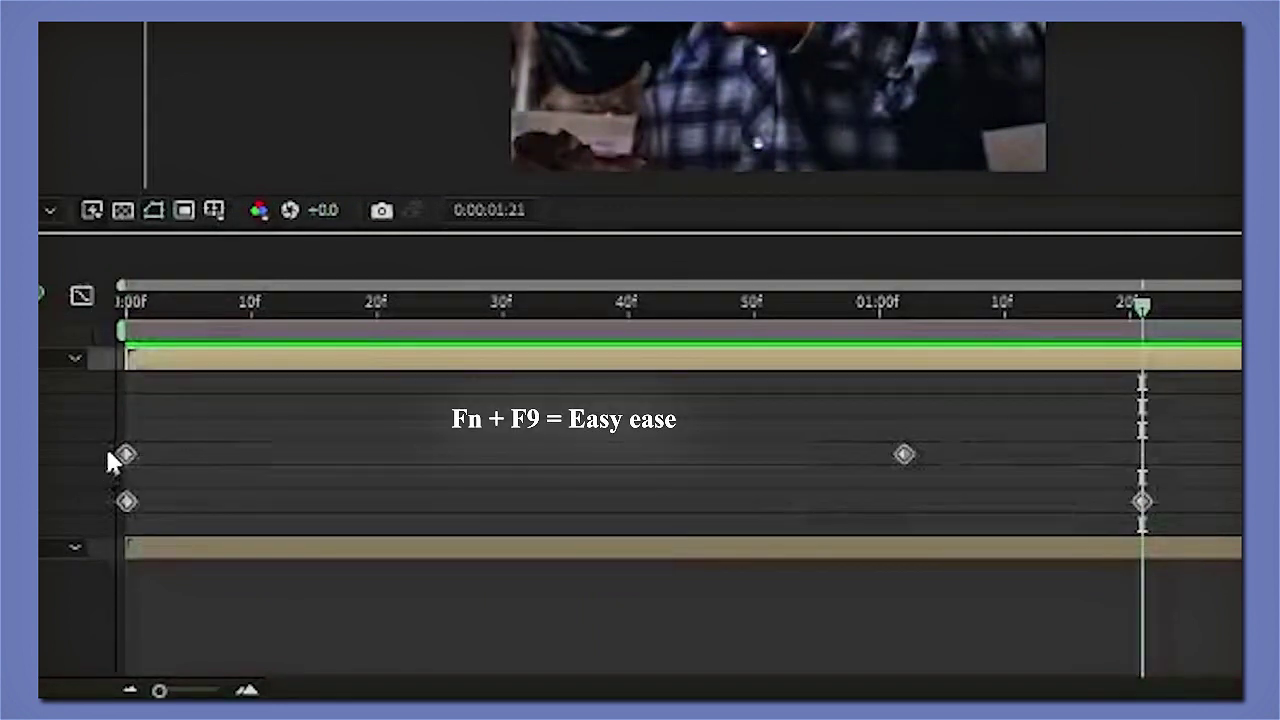
key("F9")
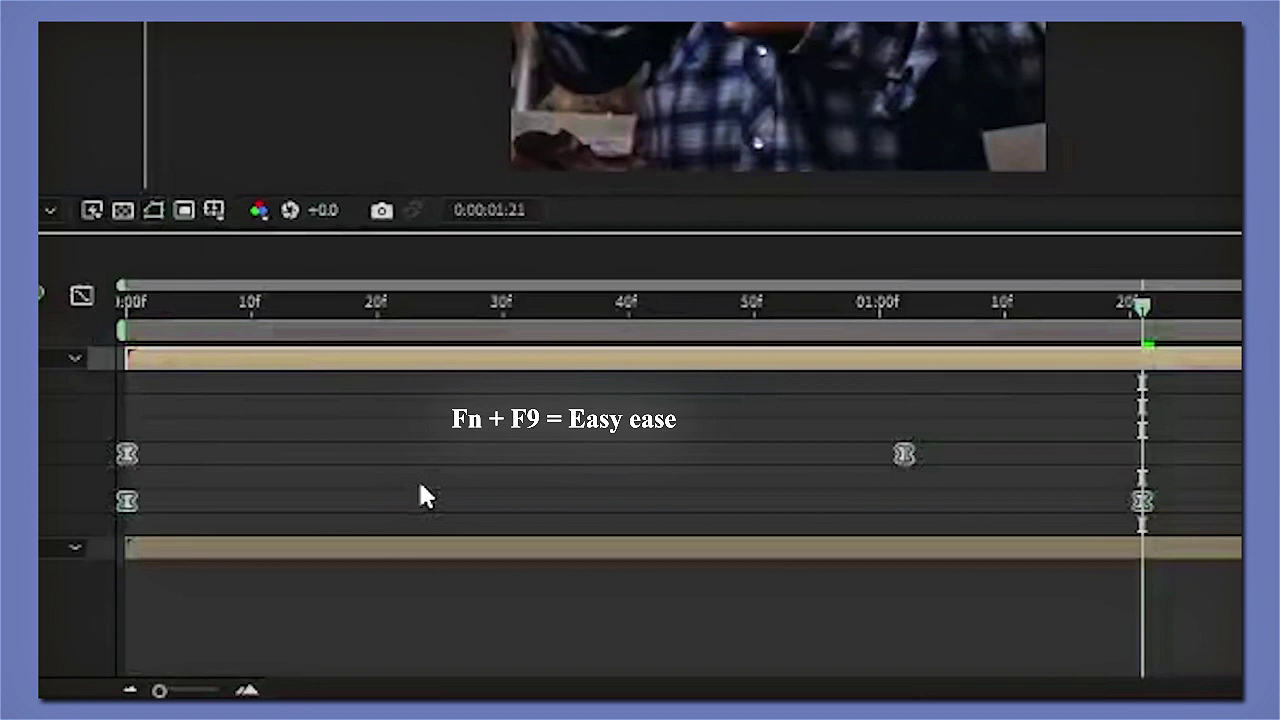
Step: In the Graph Editor, drag the Scale curve's Bezier handles so it rises steeply, then eases into 237%
left_click(961, 463)
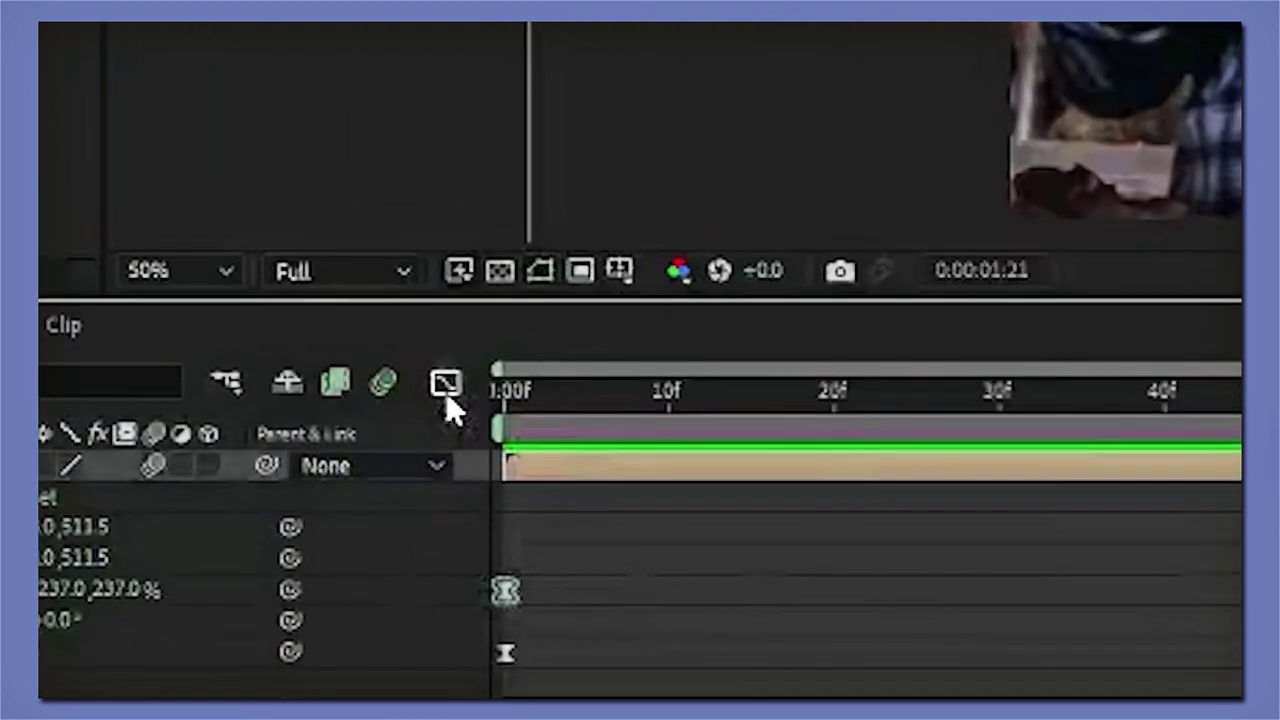
left_click(446, 384)
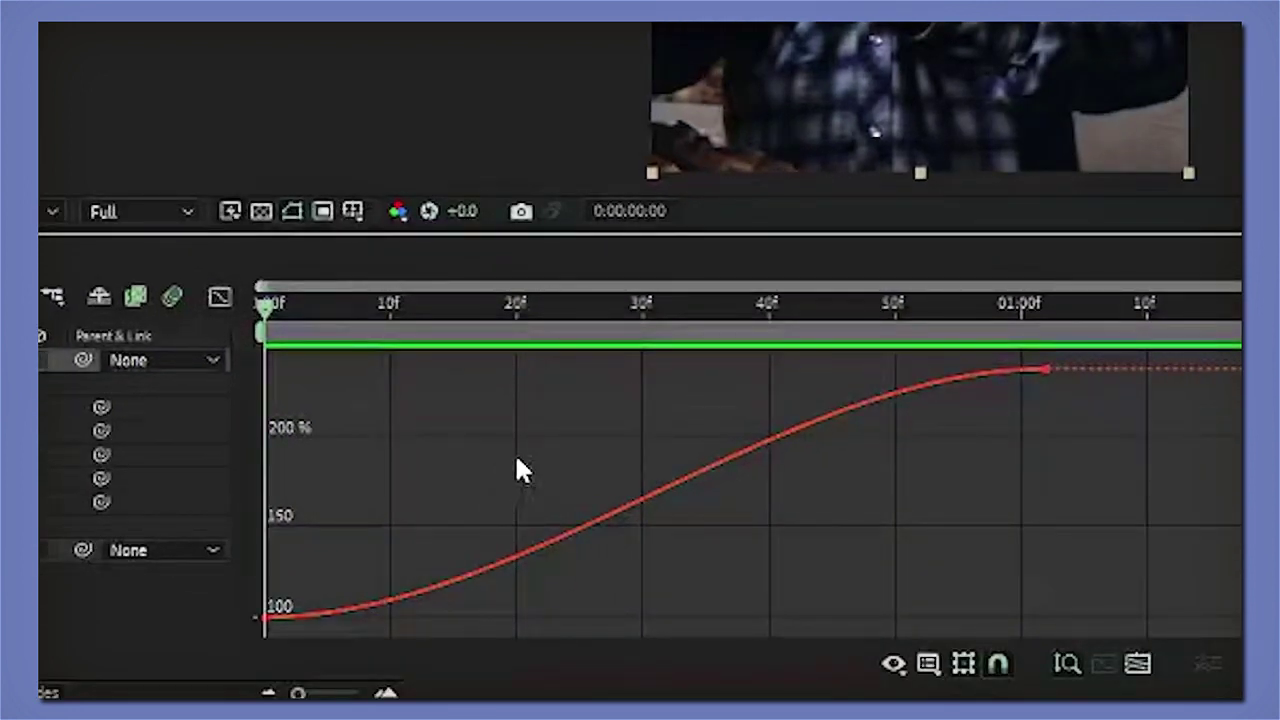
left_click(603, 522)
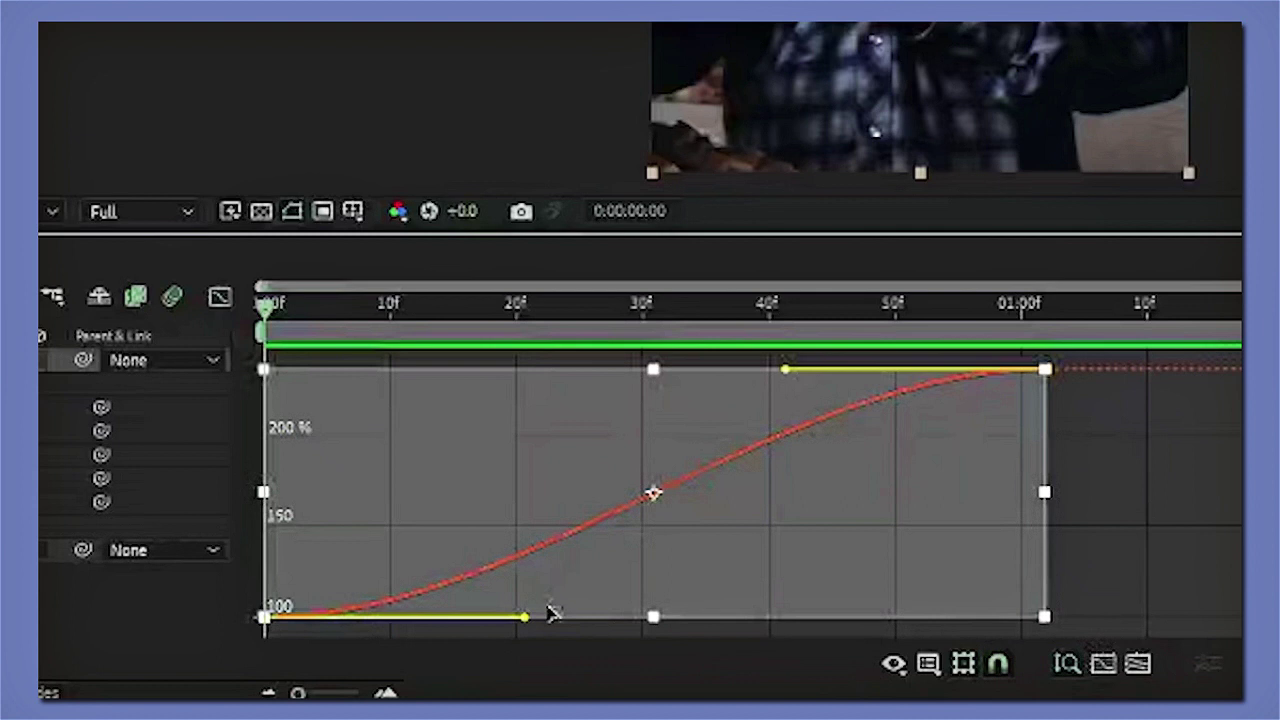
left_click_drag(537, 620, 200, 414)
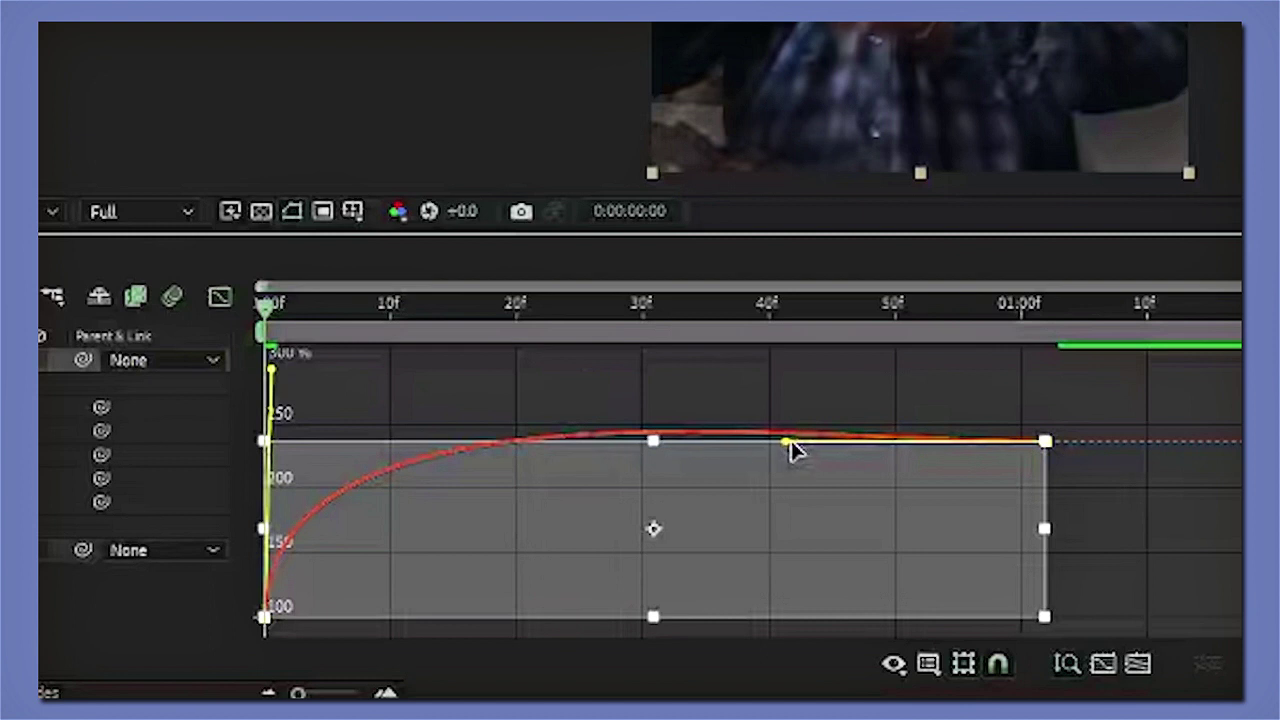
left_click_drag(786, 442, 403, 449)
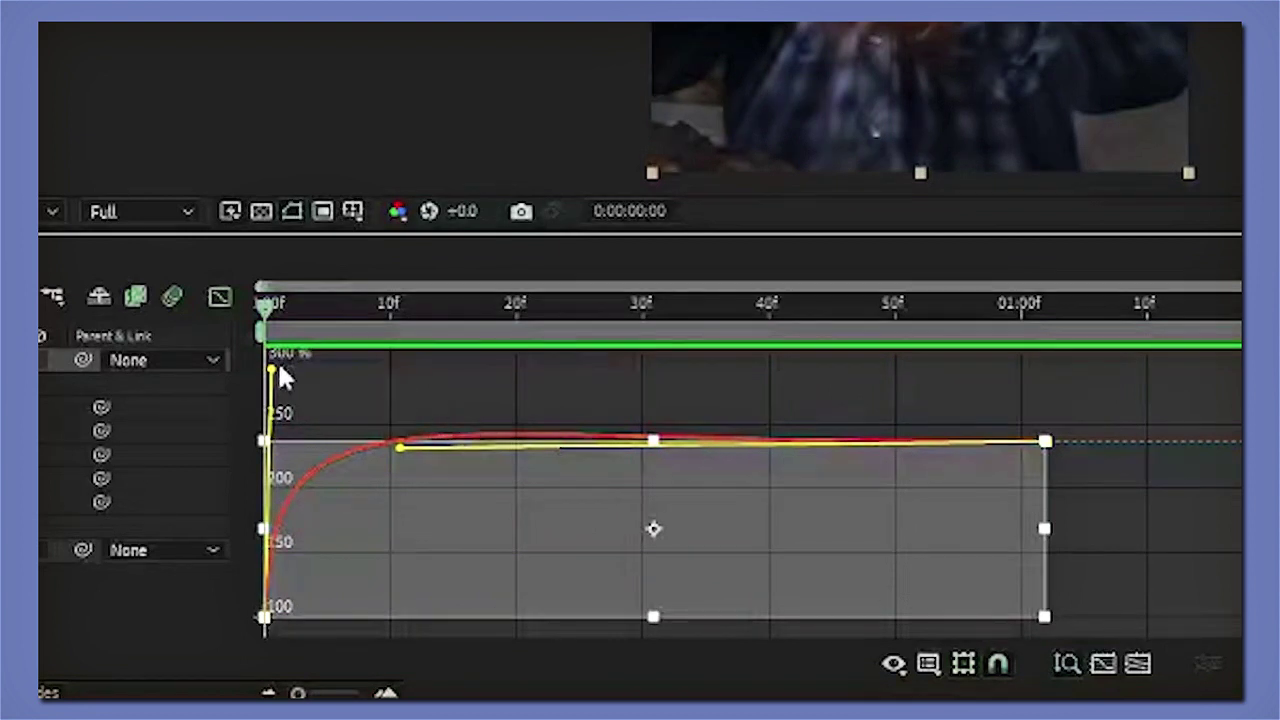
left_click_drag(270, 368, 328, 368)
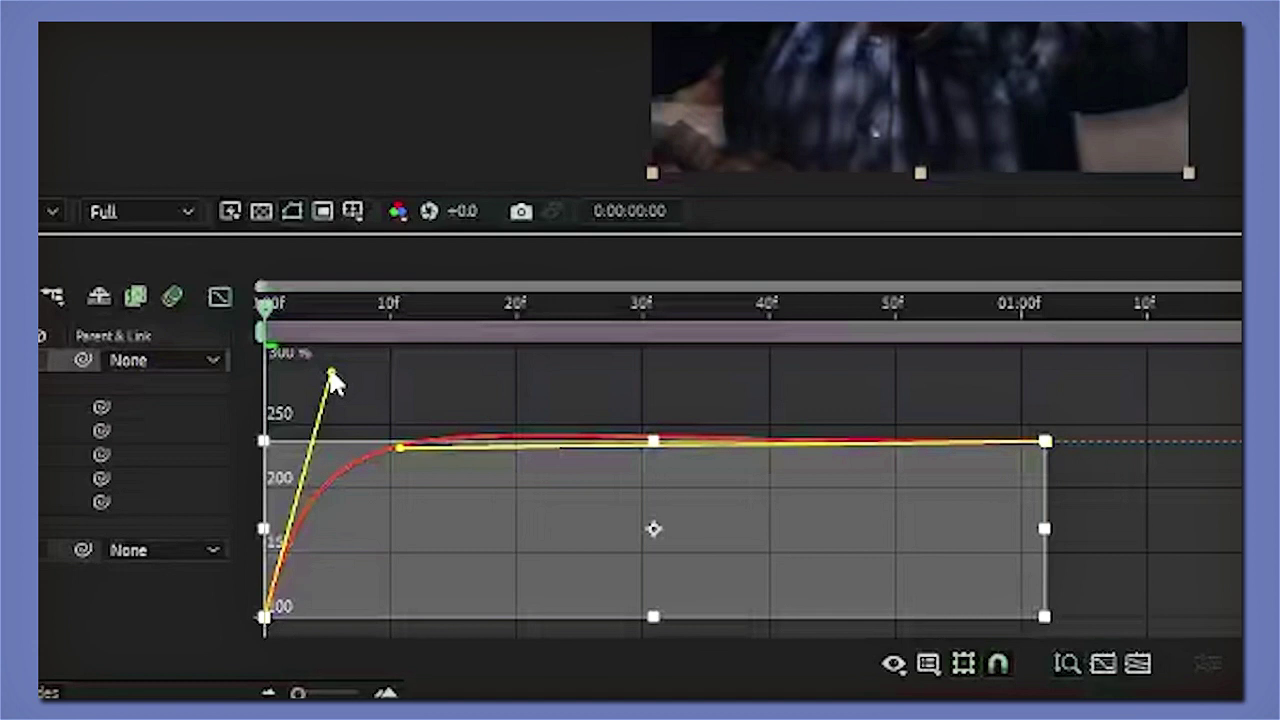
left_click_drag(423, 314, 324, 323)
left_click_drag(375, 524, 489, 530)
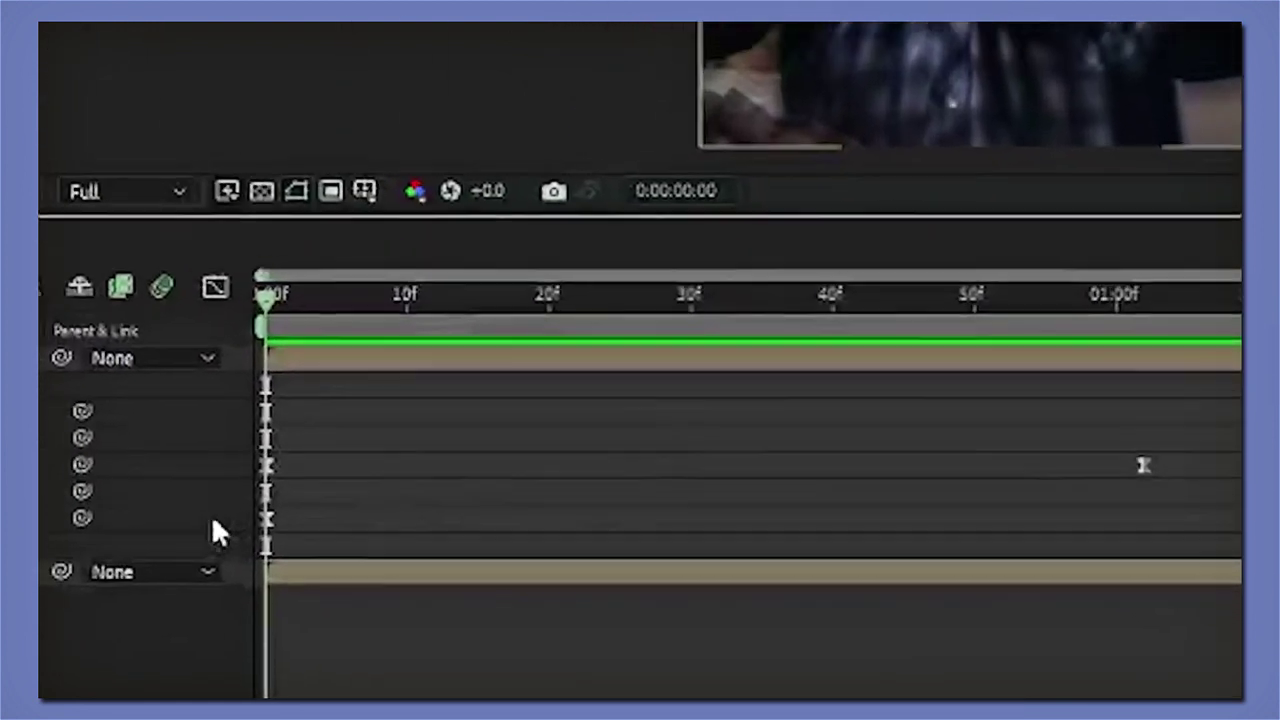
Step: In the Graph Editor, make the Opacity curve drop steeply from 100% and taper gently to 0%
left_click(338, 631)
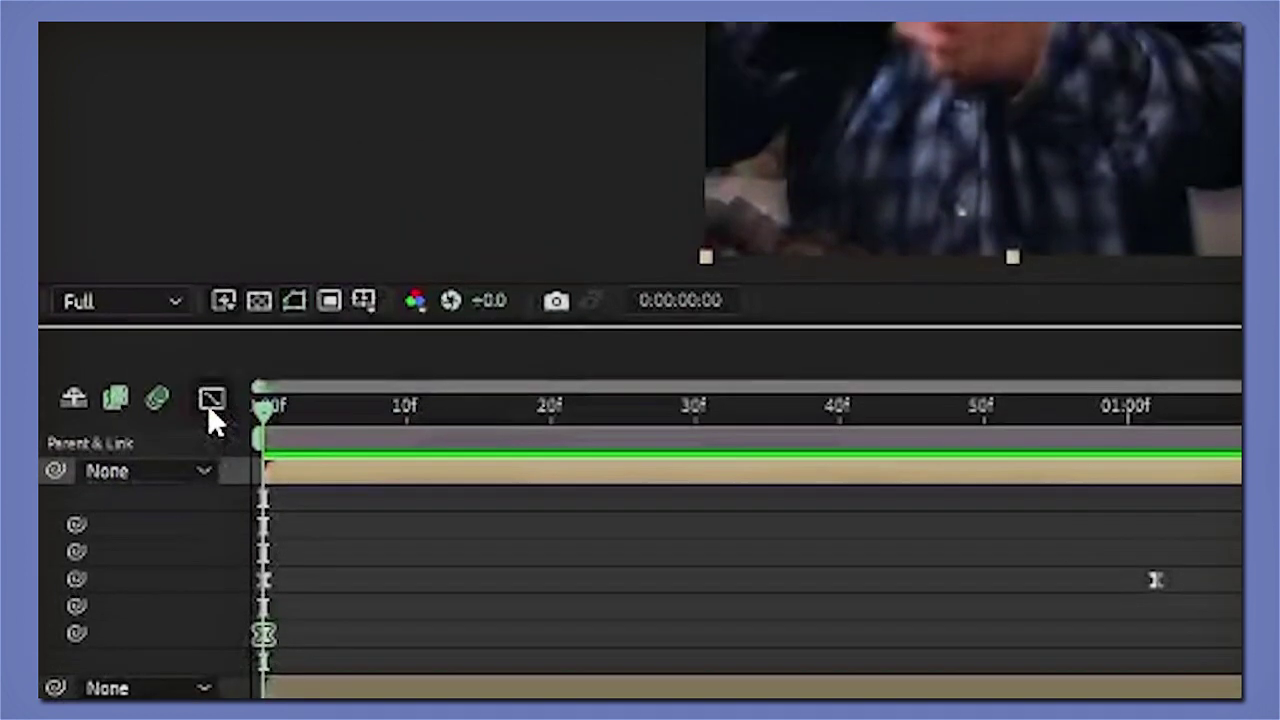
left_click(211, 278)
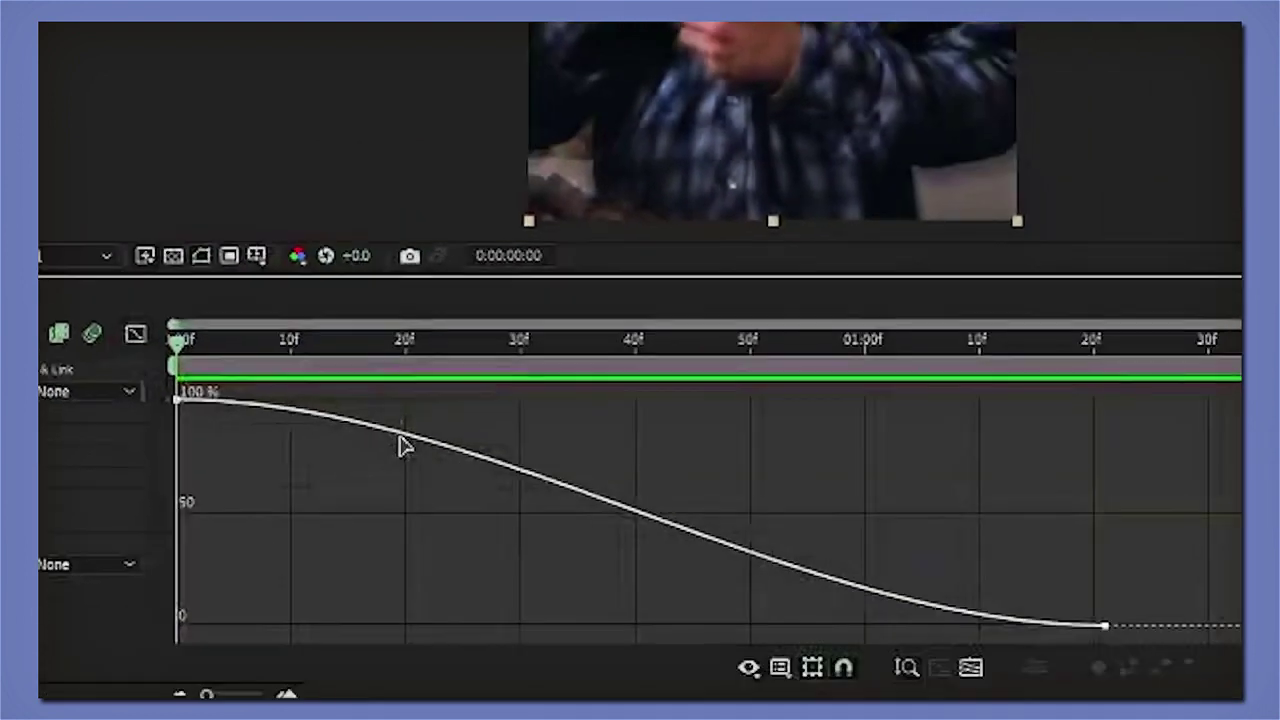
left_click(403, 445)
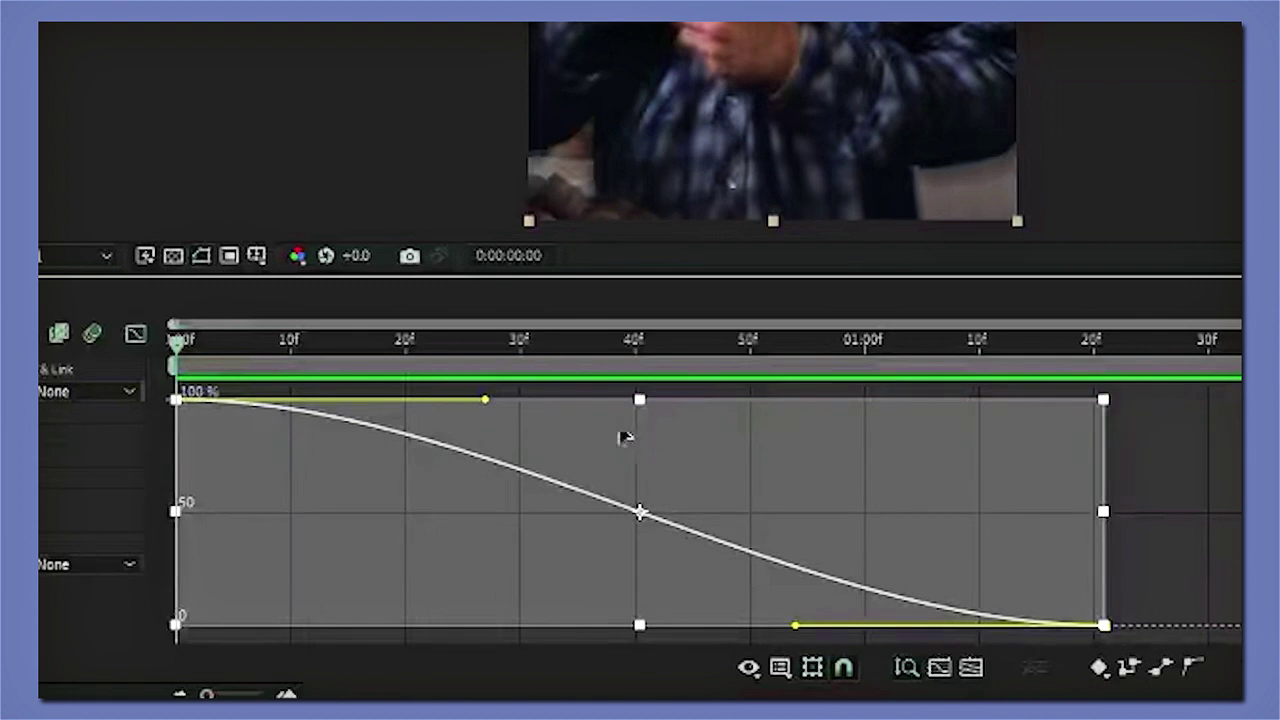
left_click_drag(487, 401, 459, 626)
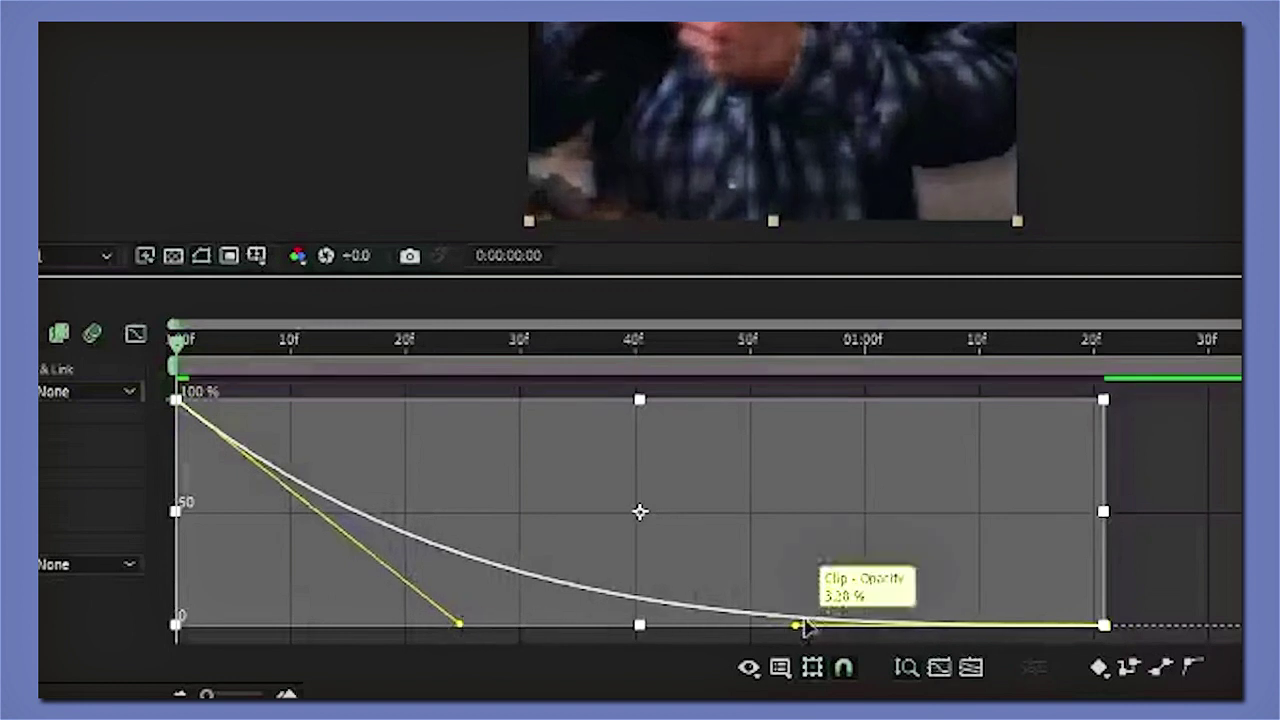
left_click_drag(793, 628, 465, 625)
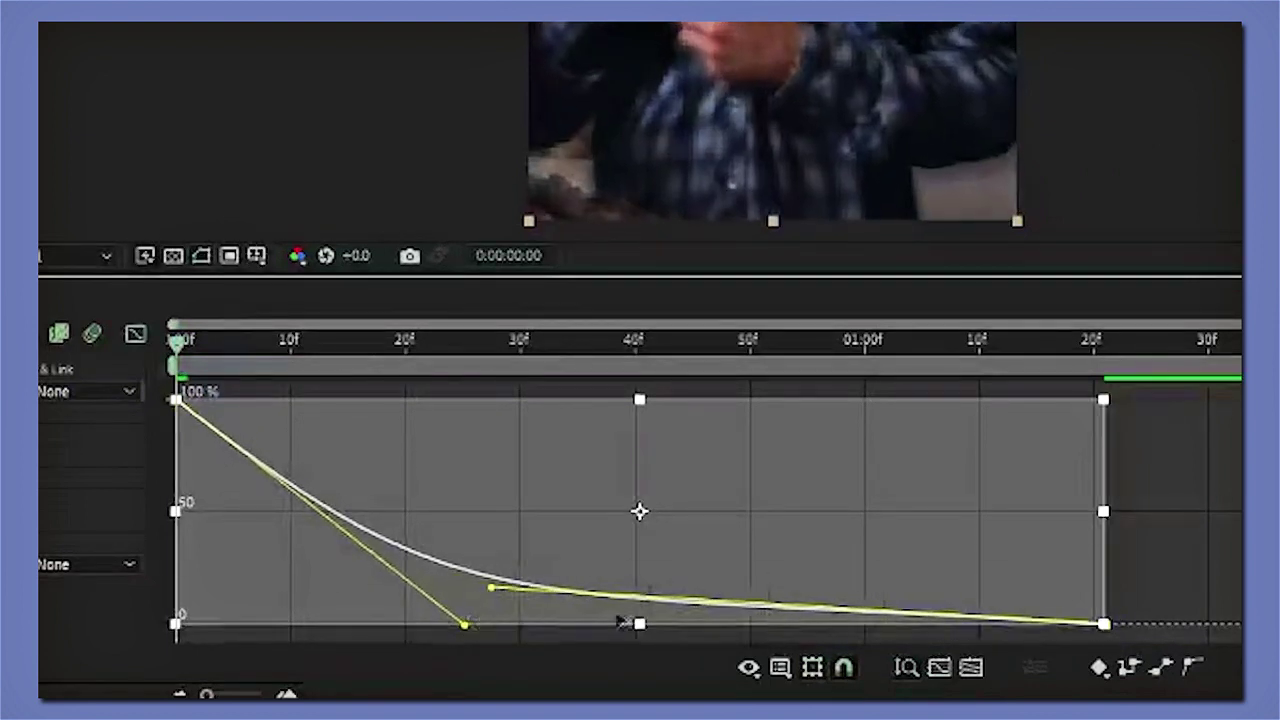
Step: Play back the ghost animation and return to the layer timeline view
left_click(1187, 524)
key("space")
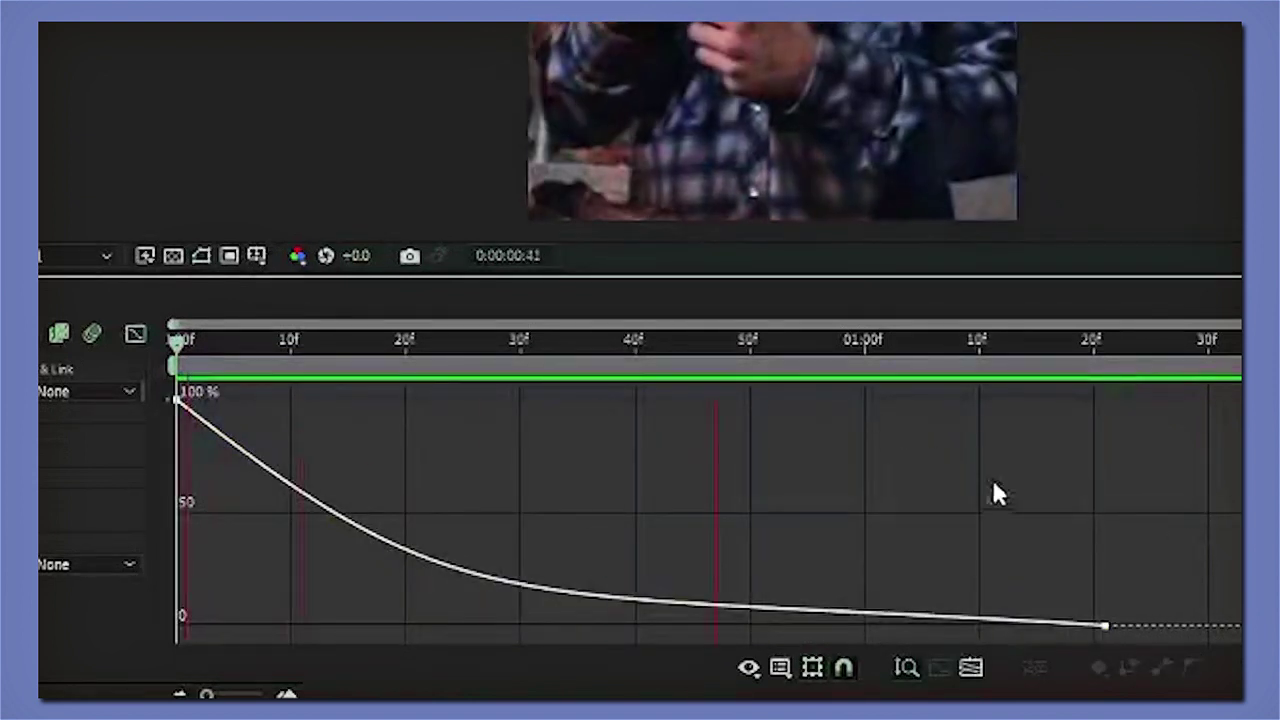
left_click(136, 333)
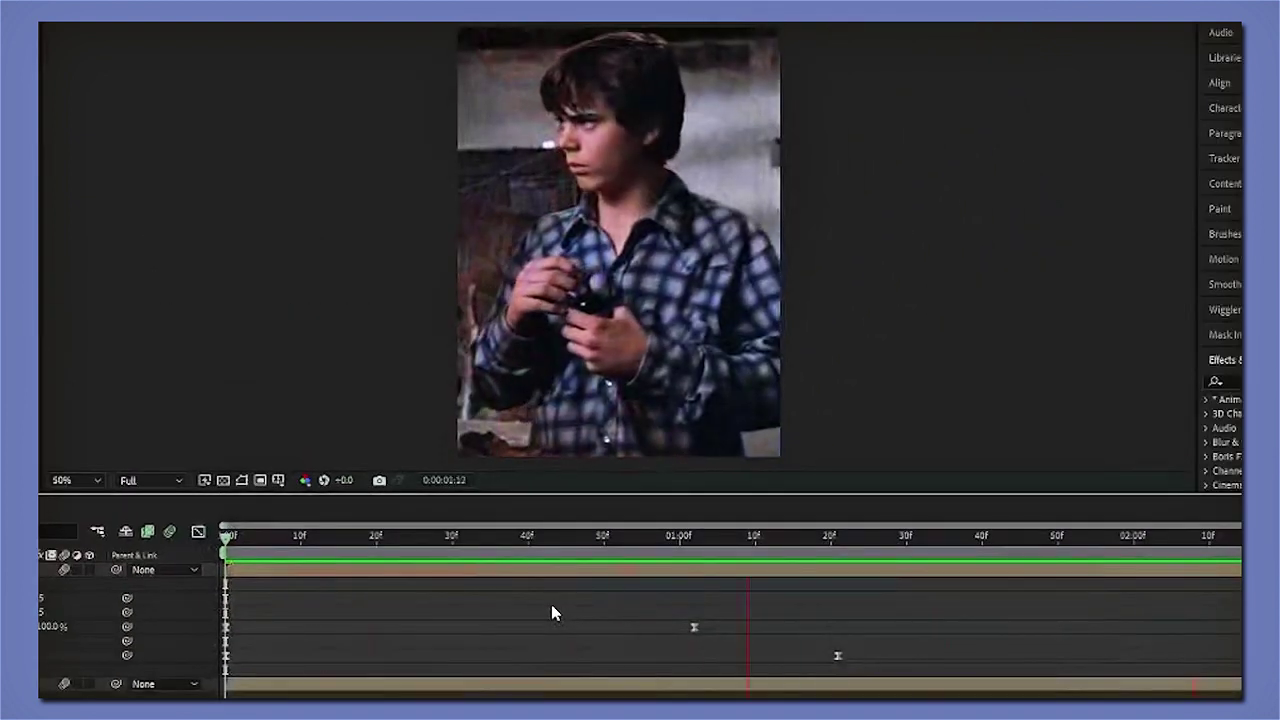